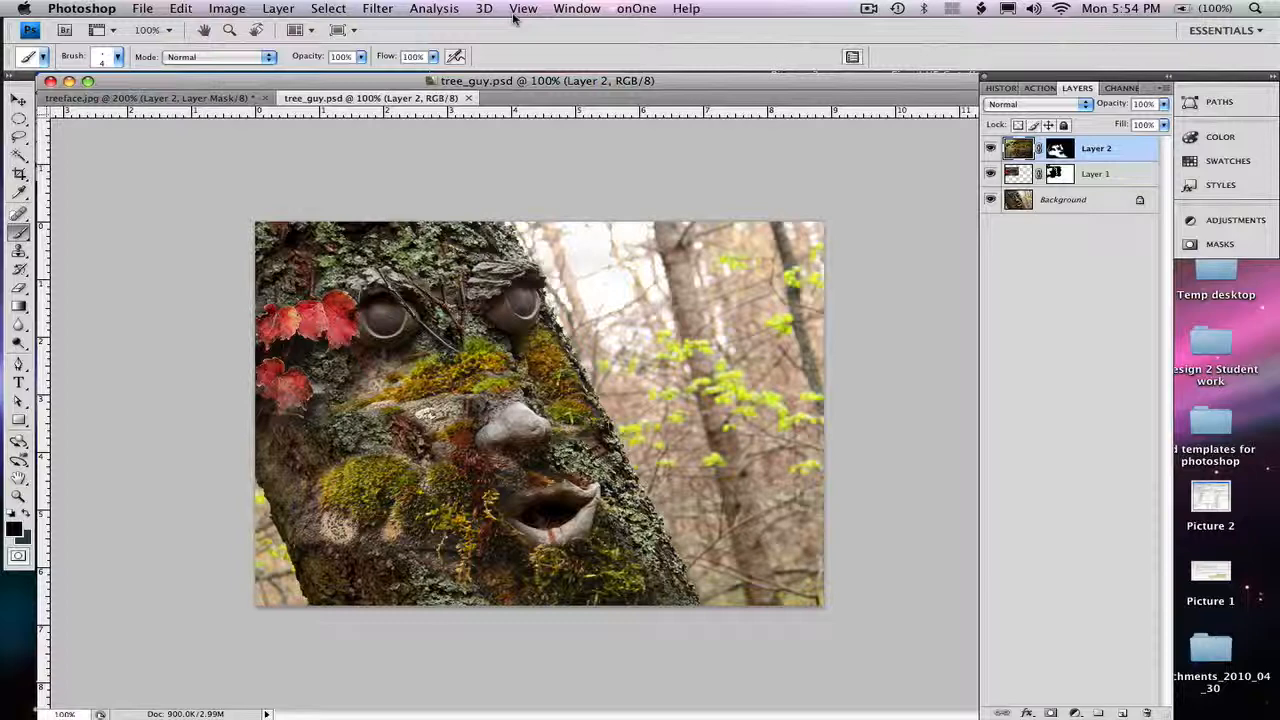
- Check the collage's pixel dimensions and resolution in Image Size, and inspect the Crop tool's size settings
left_click(225, 9)
left_click(217, 131)
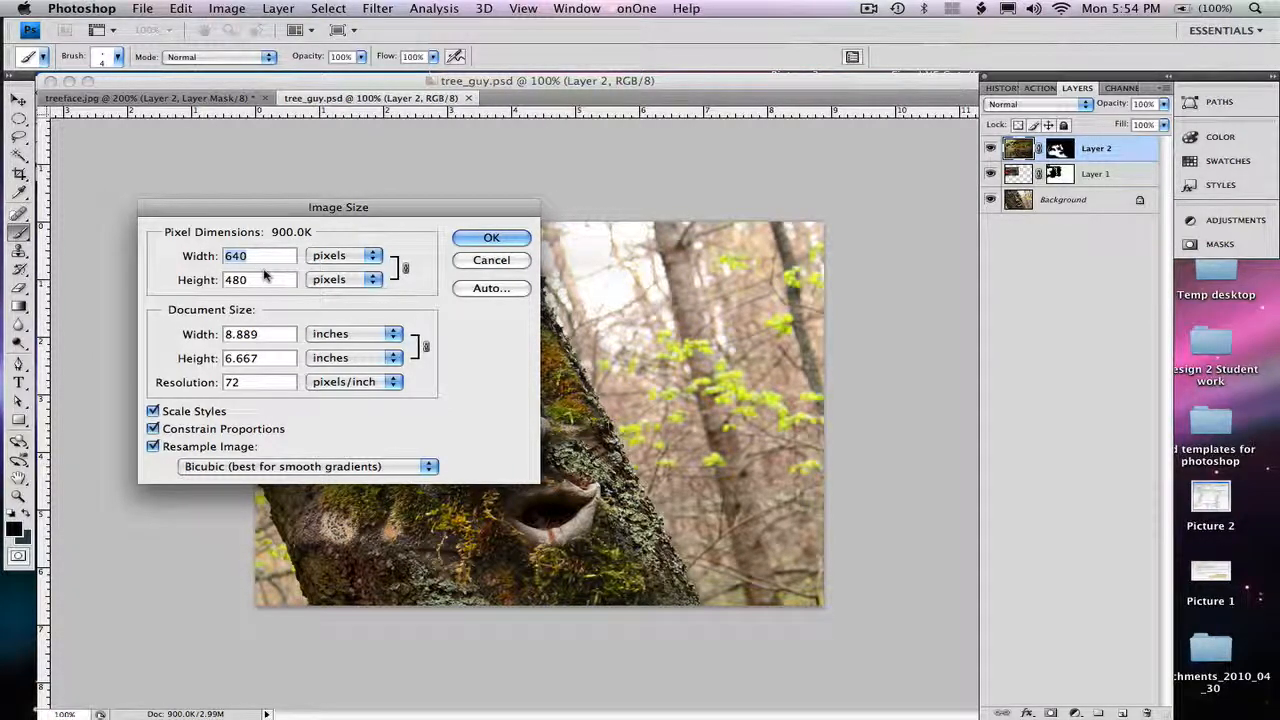
left_click(507, 259)
left_click(19, 172)
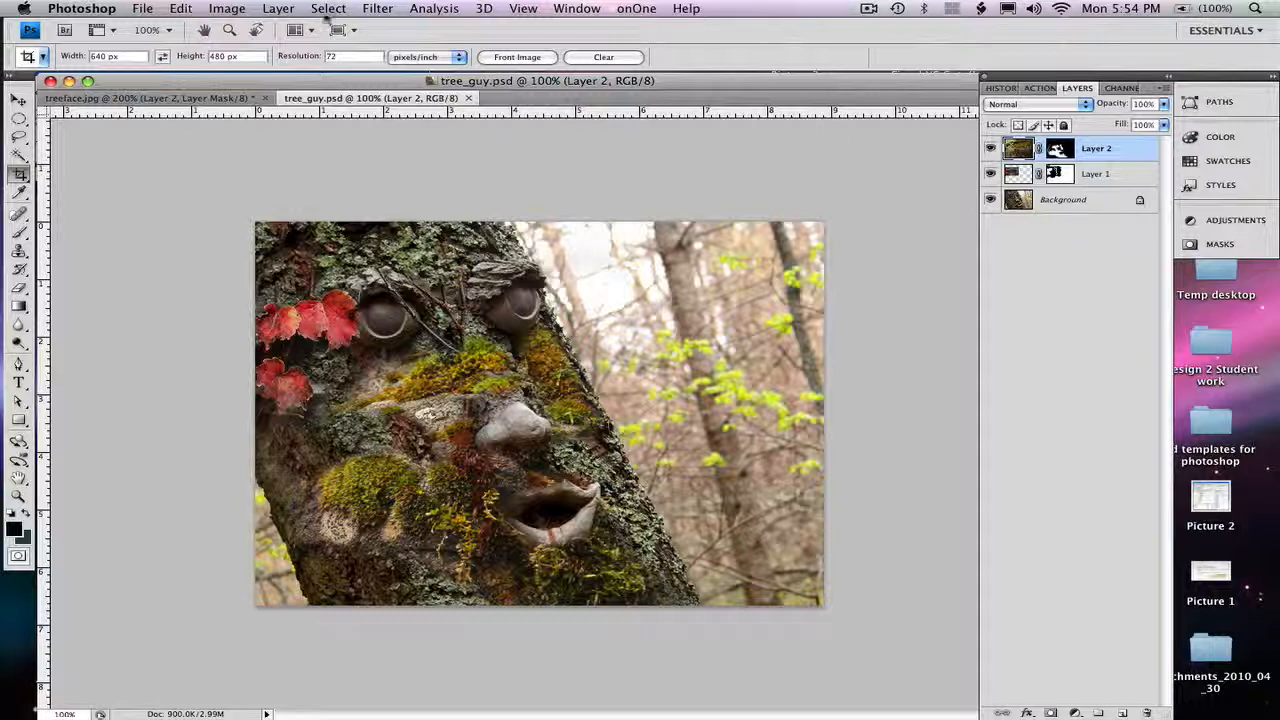
- Open the collage in Save for Web & Devices, keeping GIF format and the 2-Up comparison centred on the tree face
left_click(138, 10)
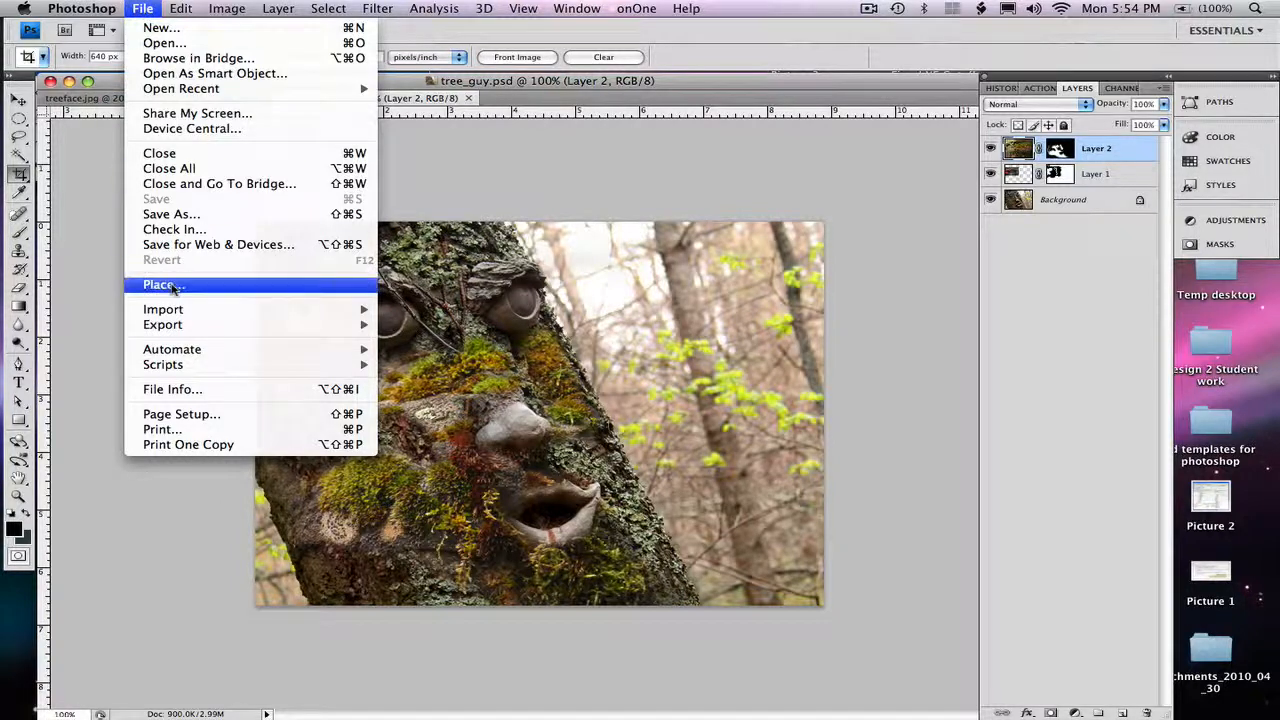
left_click(170, 243)
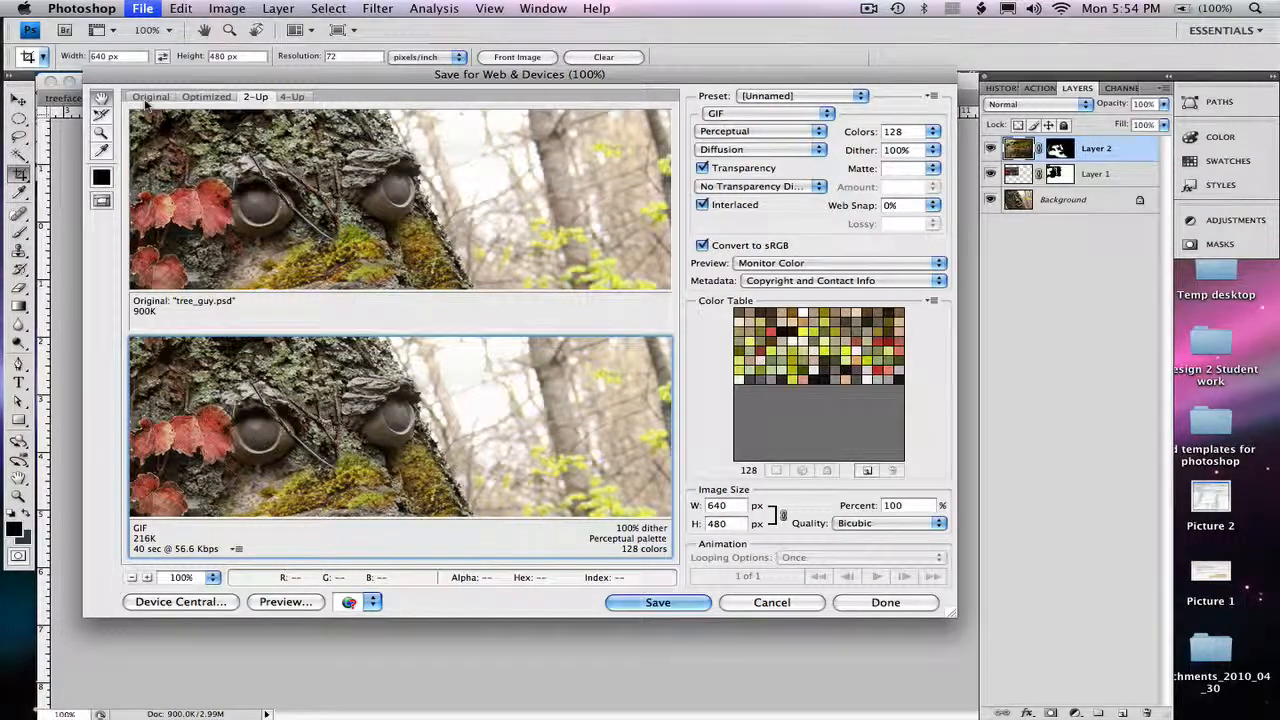
left_click(291, 97)
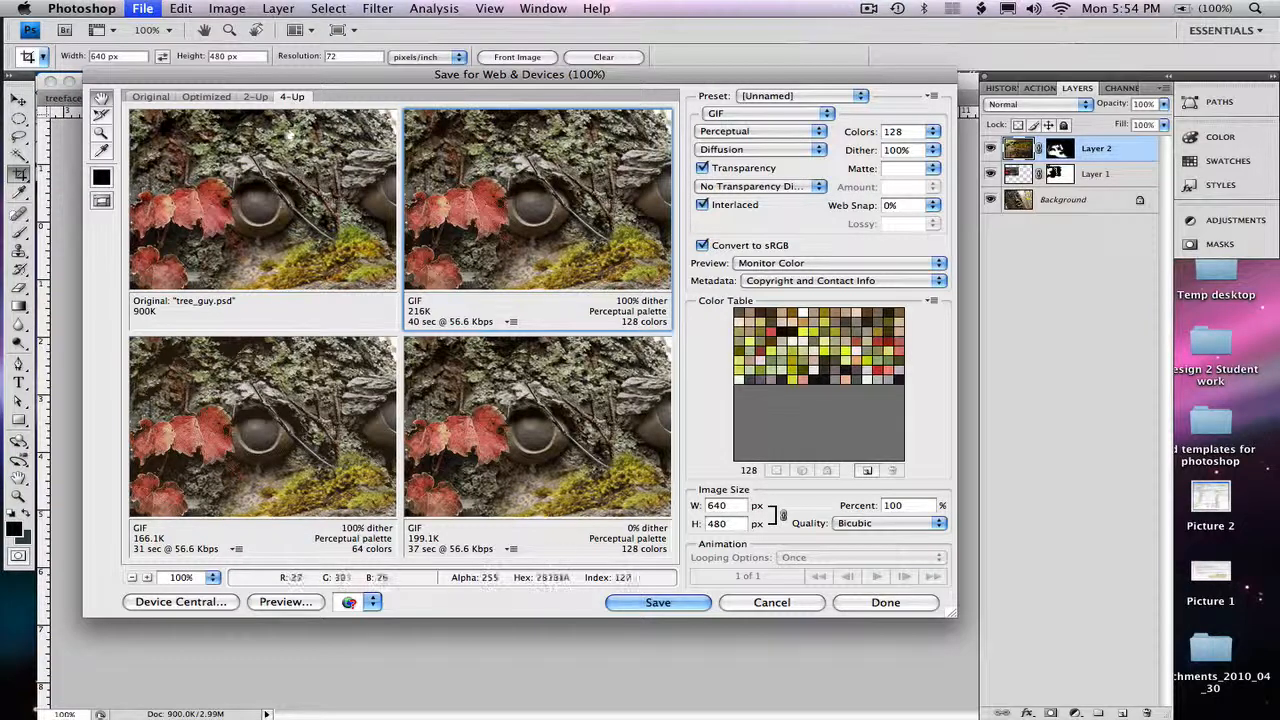
left_click(257, 97)
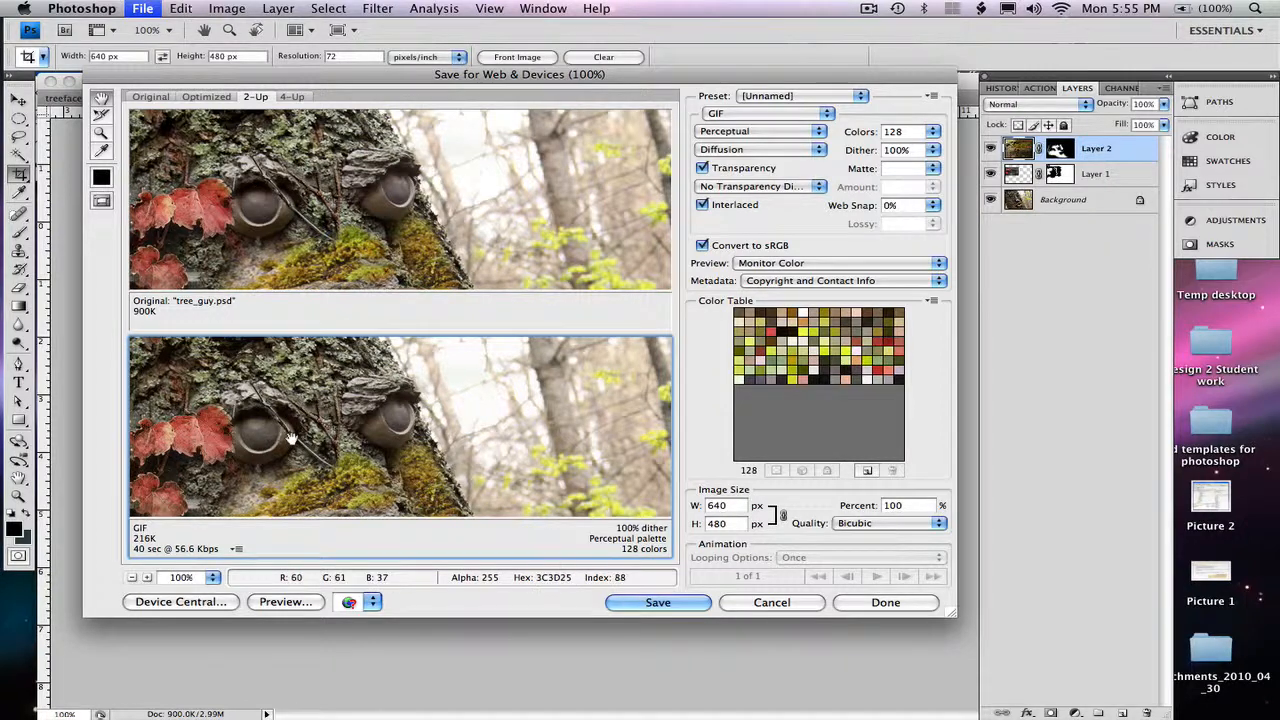
left_click(752, 115)
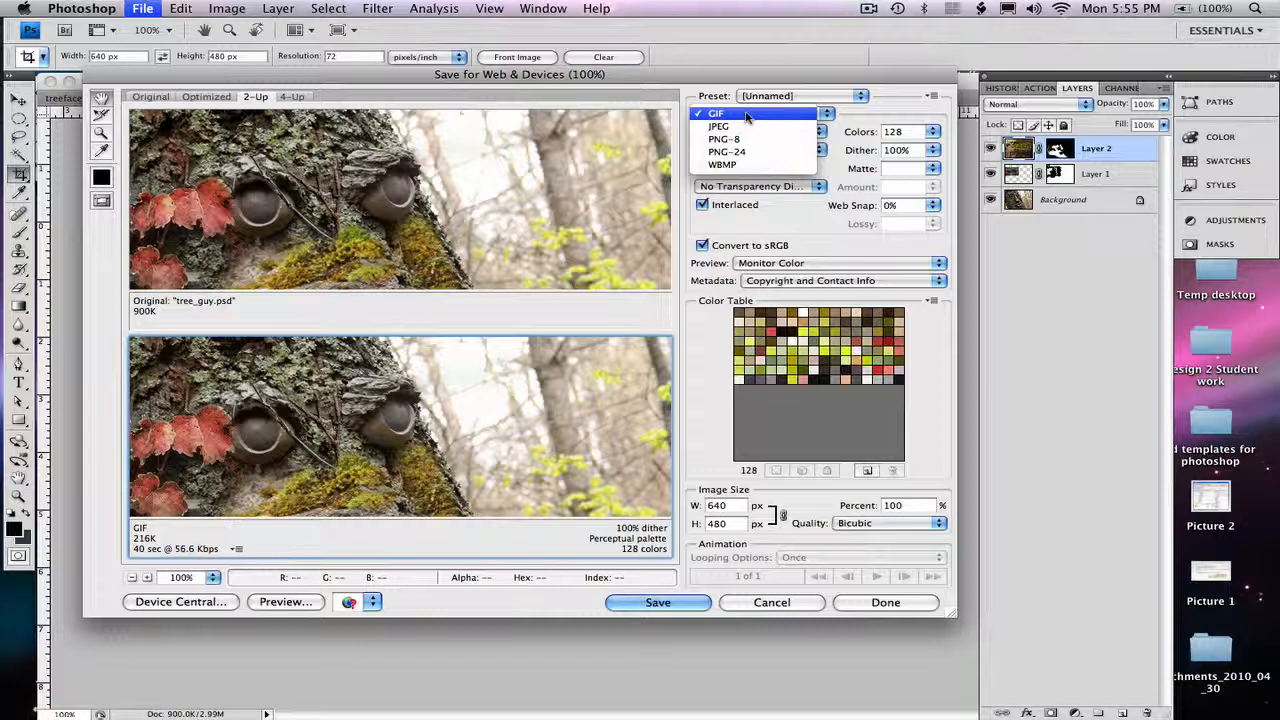
left_click(745, 117)
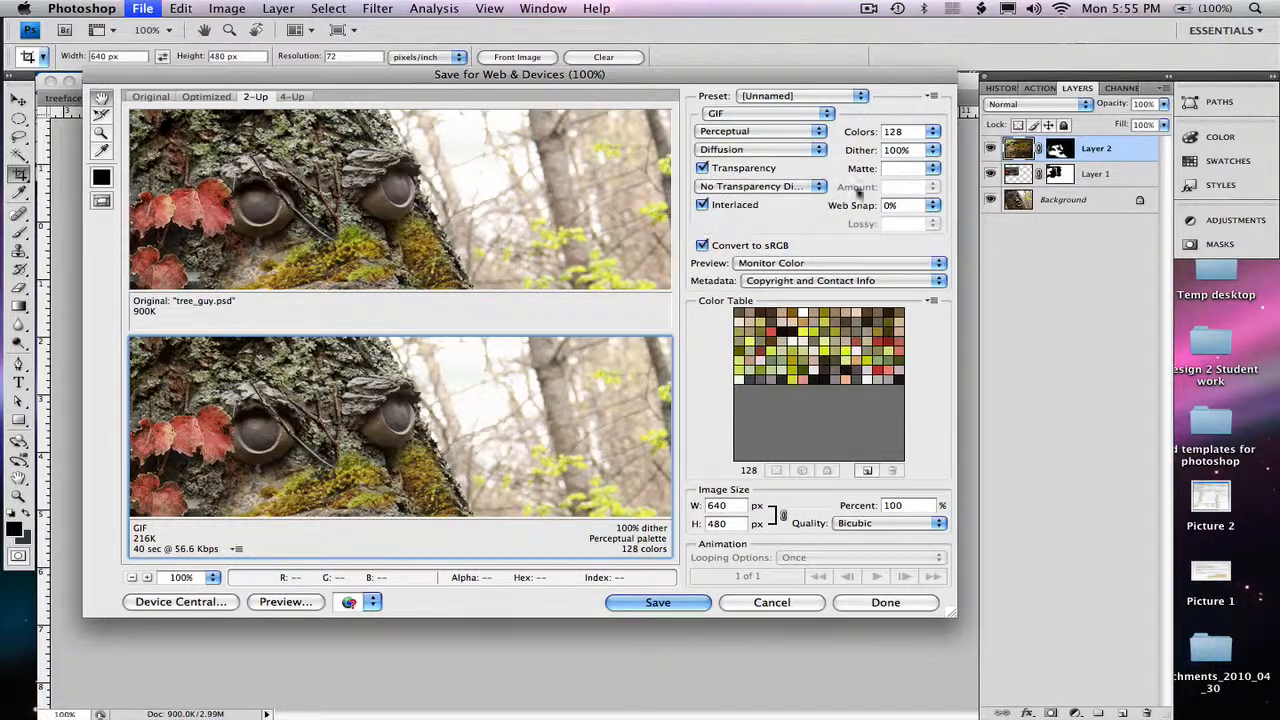
left_click_drag(302, 440, 360, 382)
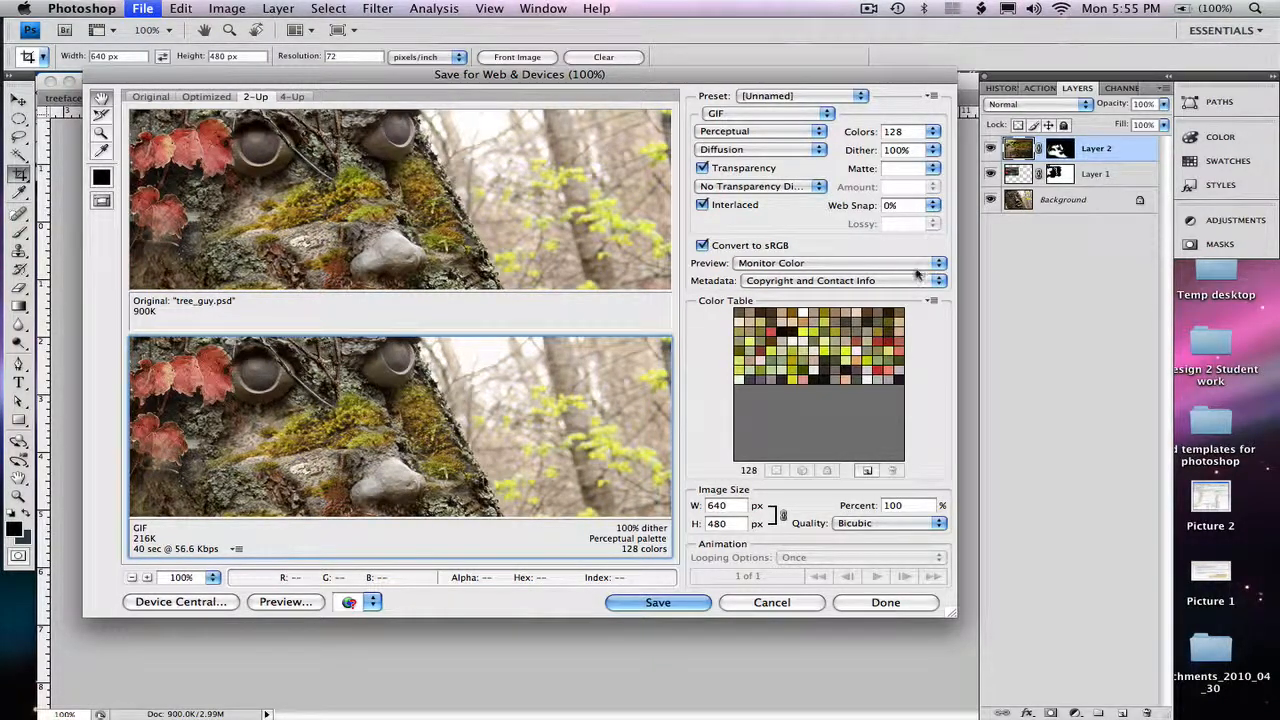
- Try the GIF preview with 256 colors, and return it to 128 colors
left_click(933, 132)
left_click(915, 258)
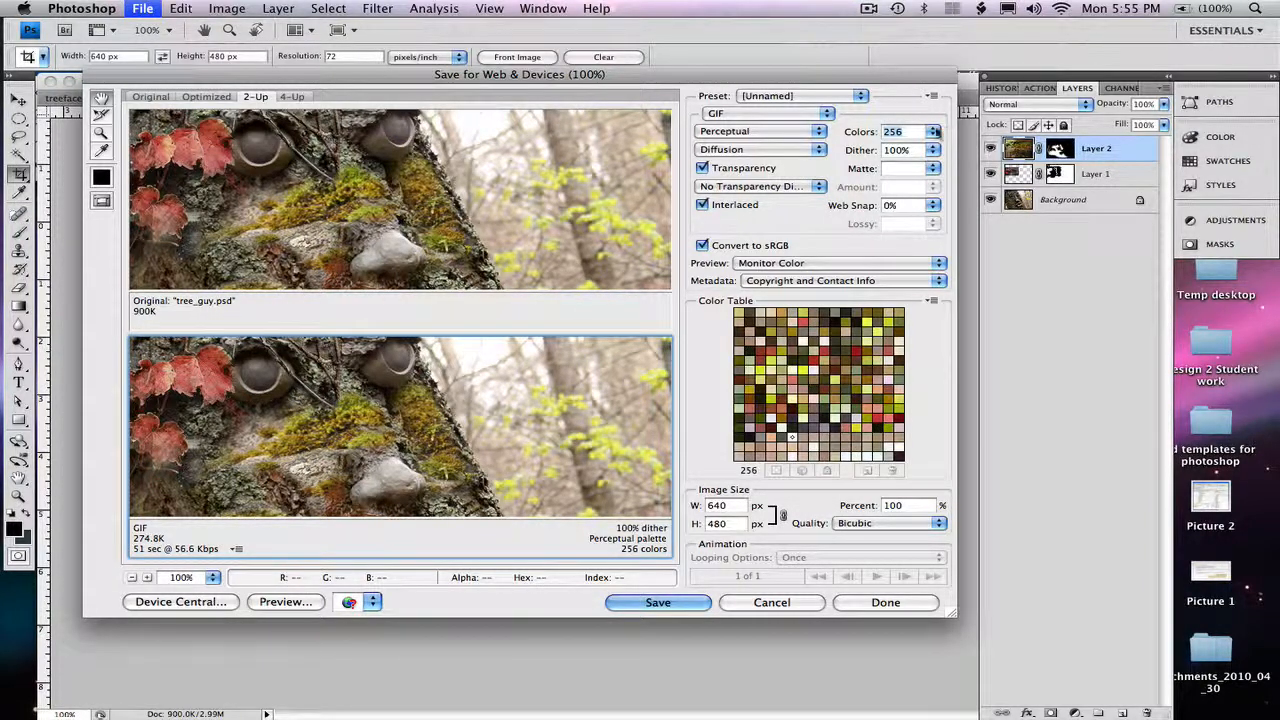
left_click(935, 131)
left_click(914, 240)
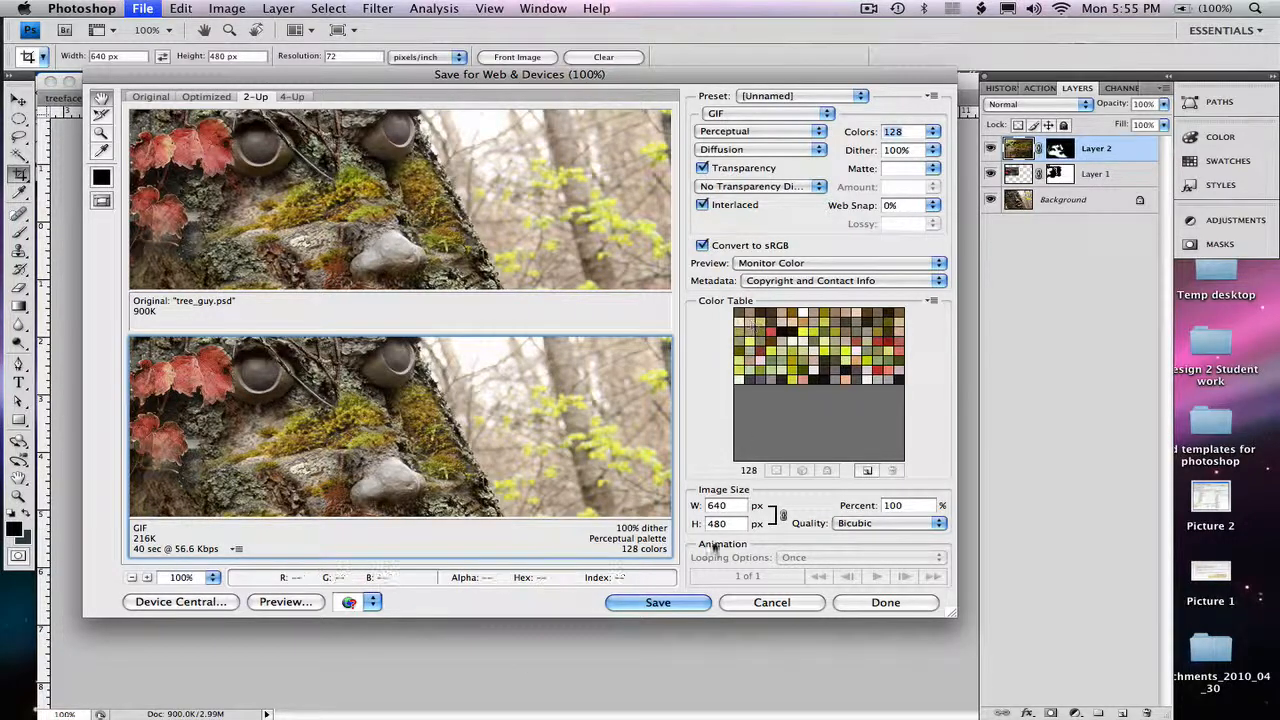
left_click(658, 602)
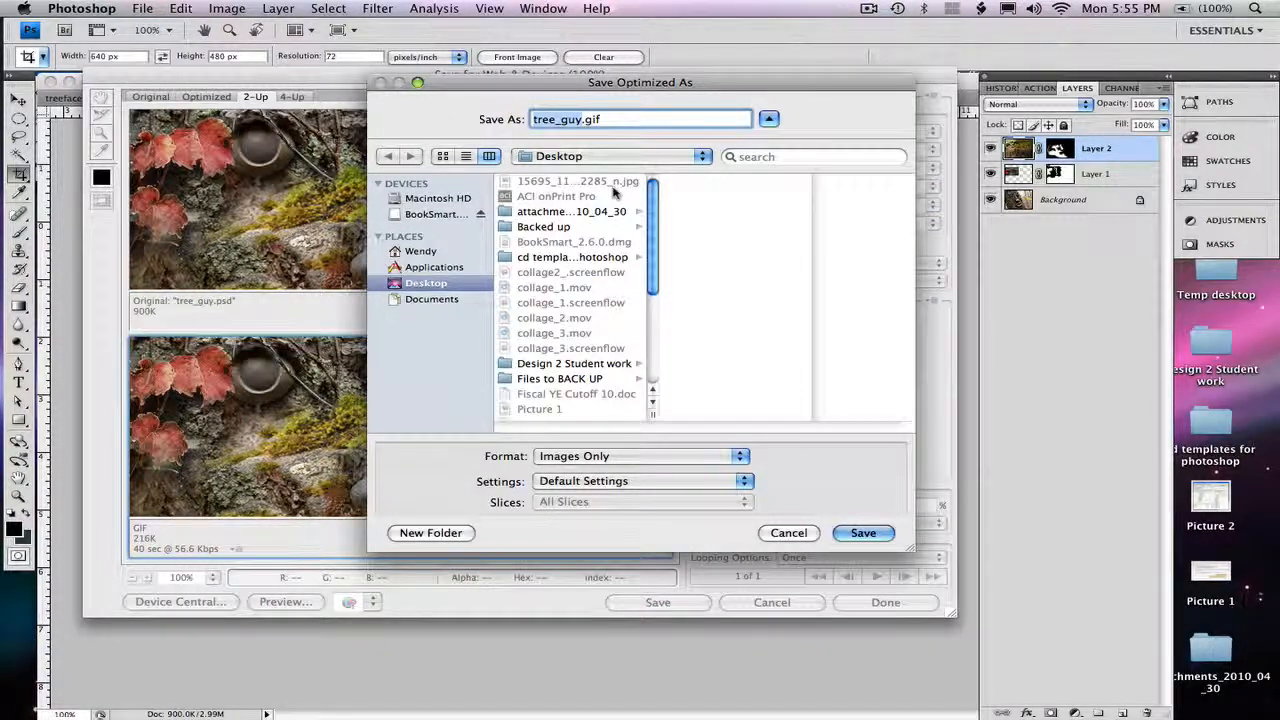
type("wendy_")
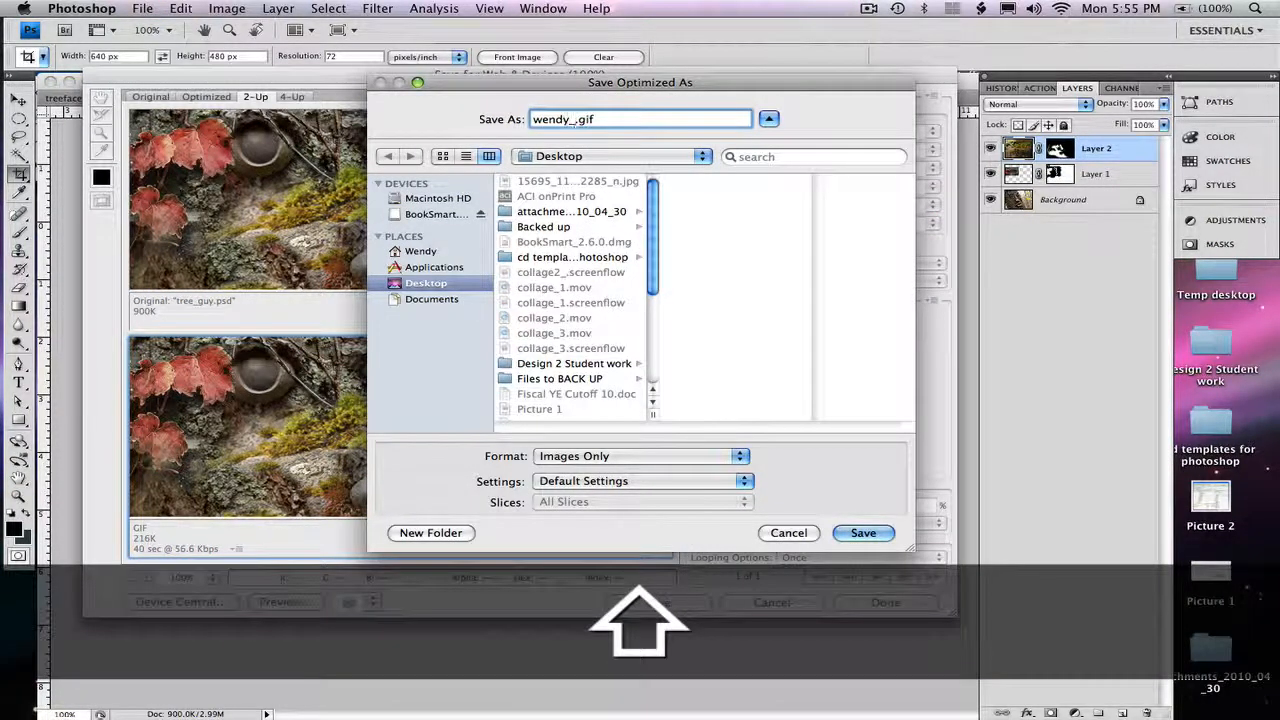
type("collage")
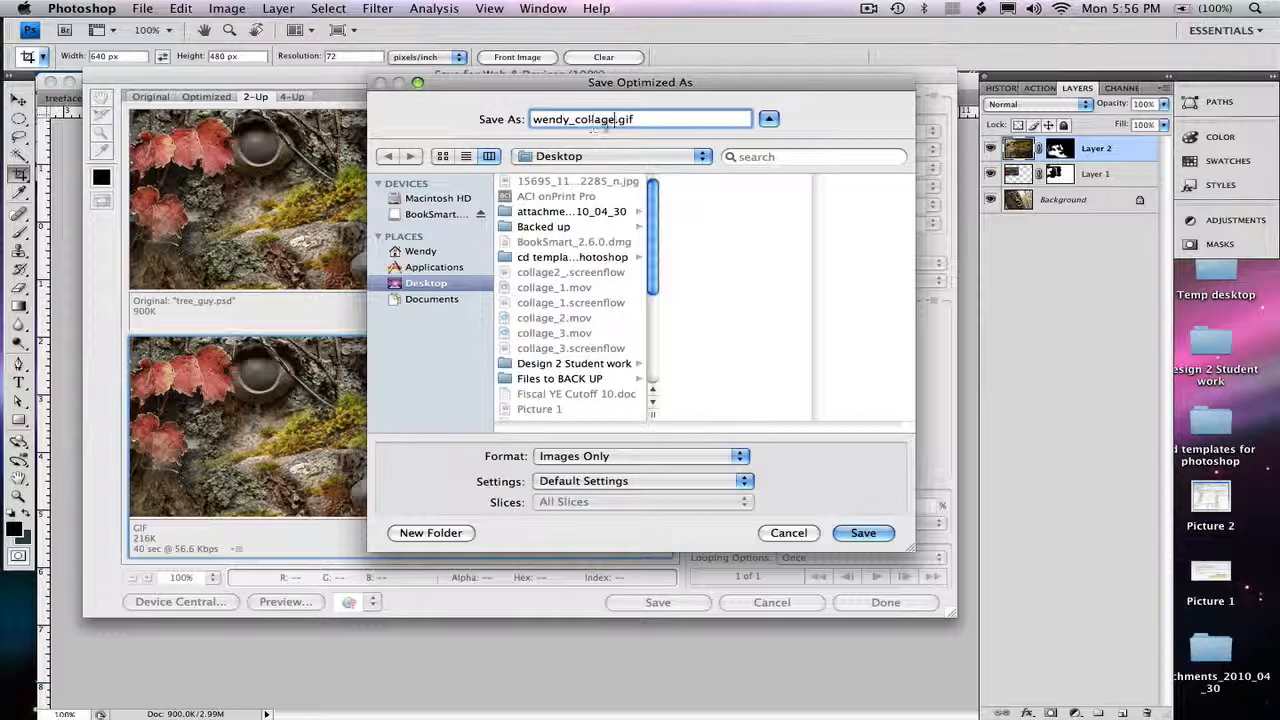
type("_psd")
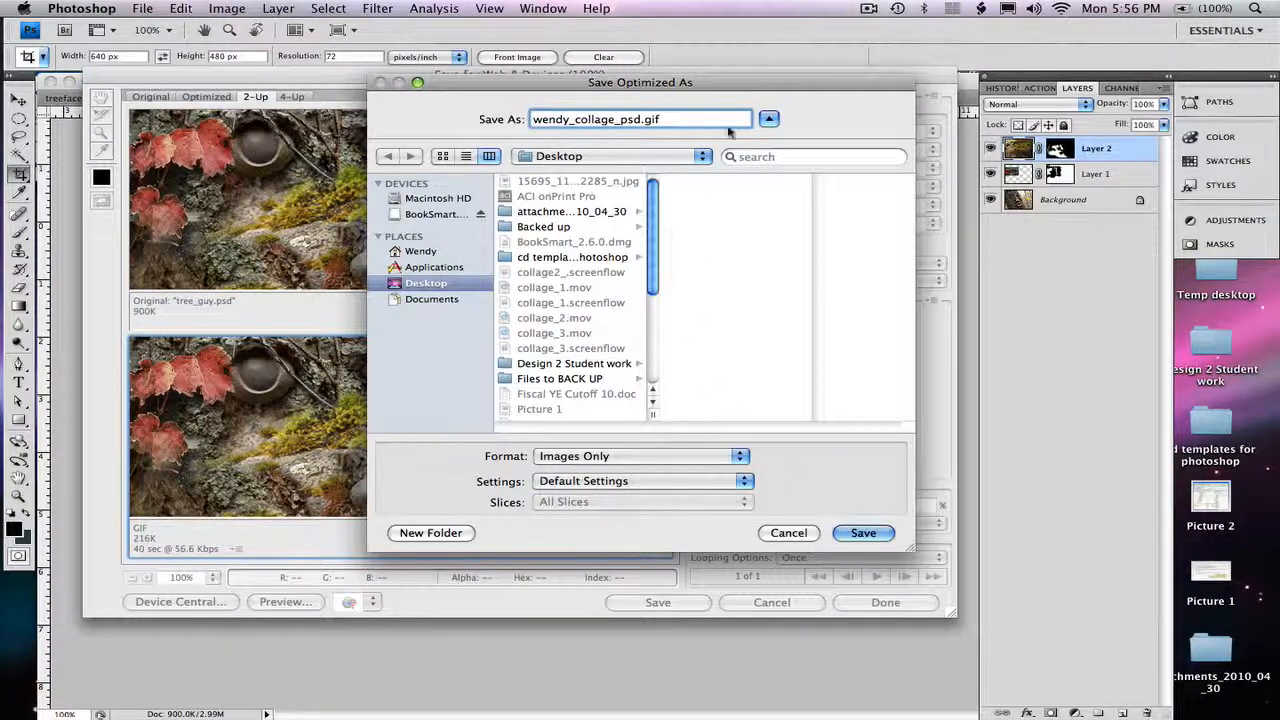
key("BackSpace")
key("BackSpace")
key("BackSpace")
key("BackSpace")
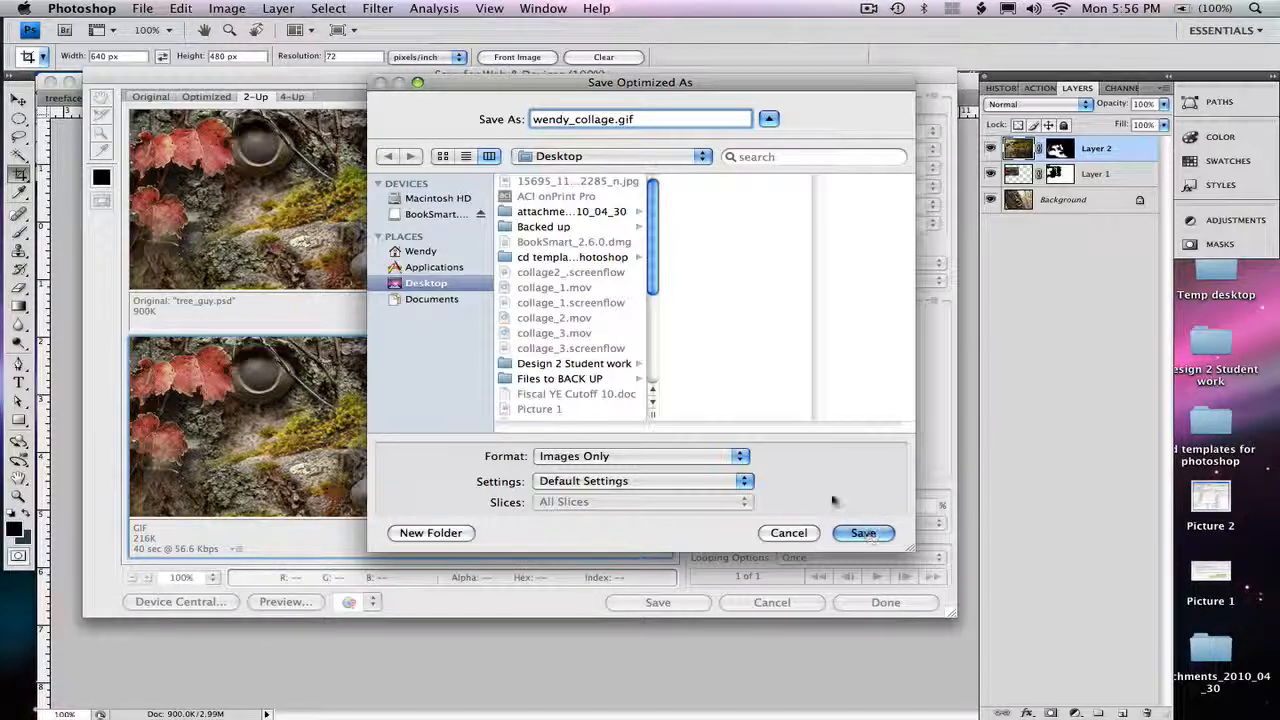
left_click(808, 533)
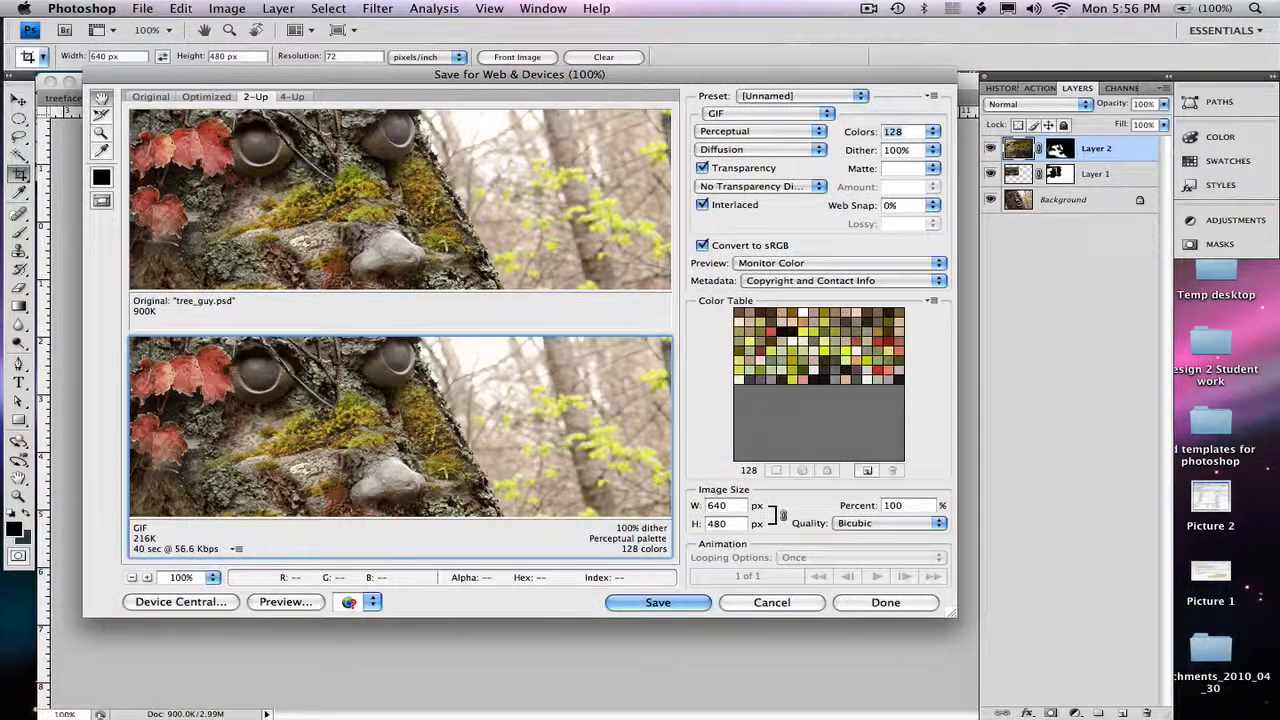
- Switch the optimized file format to JPEG and set its quality to 100
left_click(740, 113)
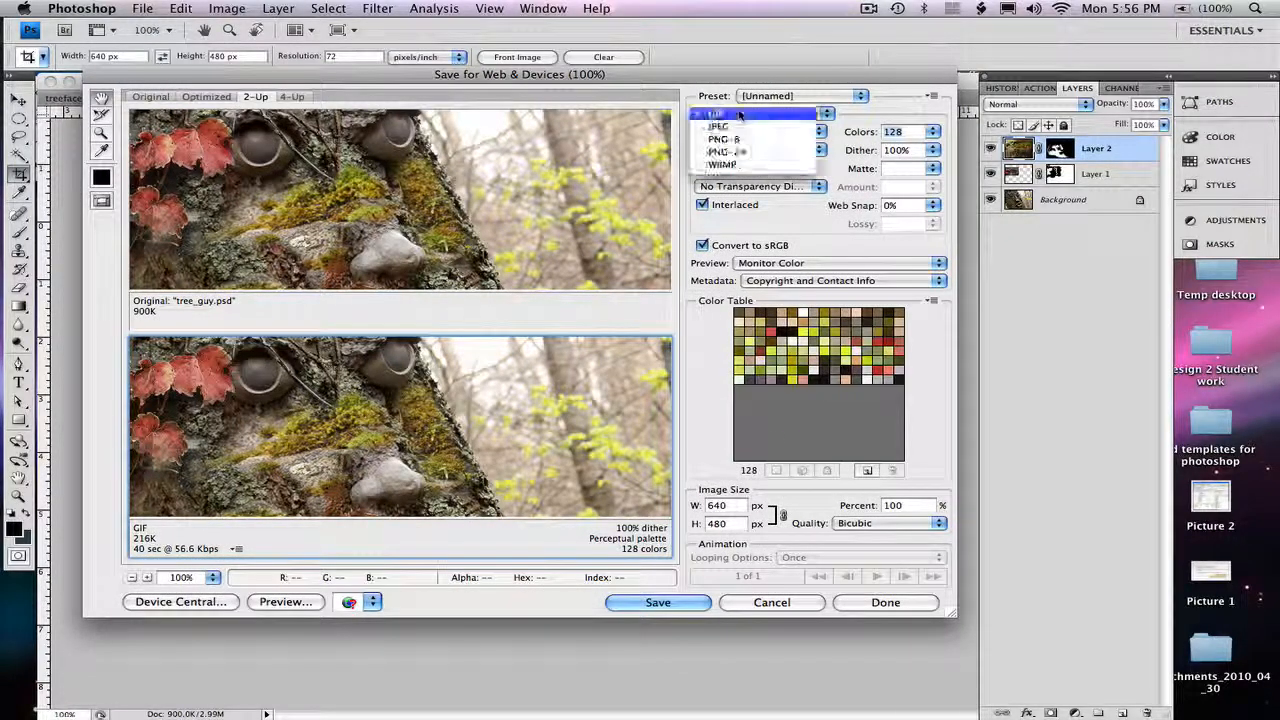
left_click(738, 127)
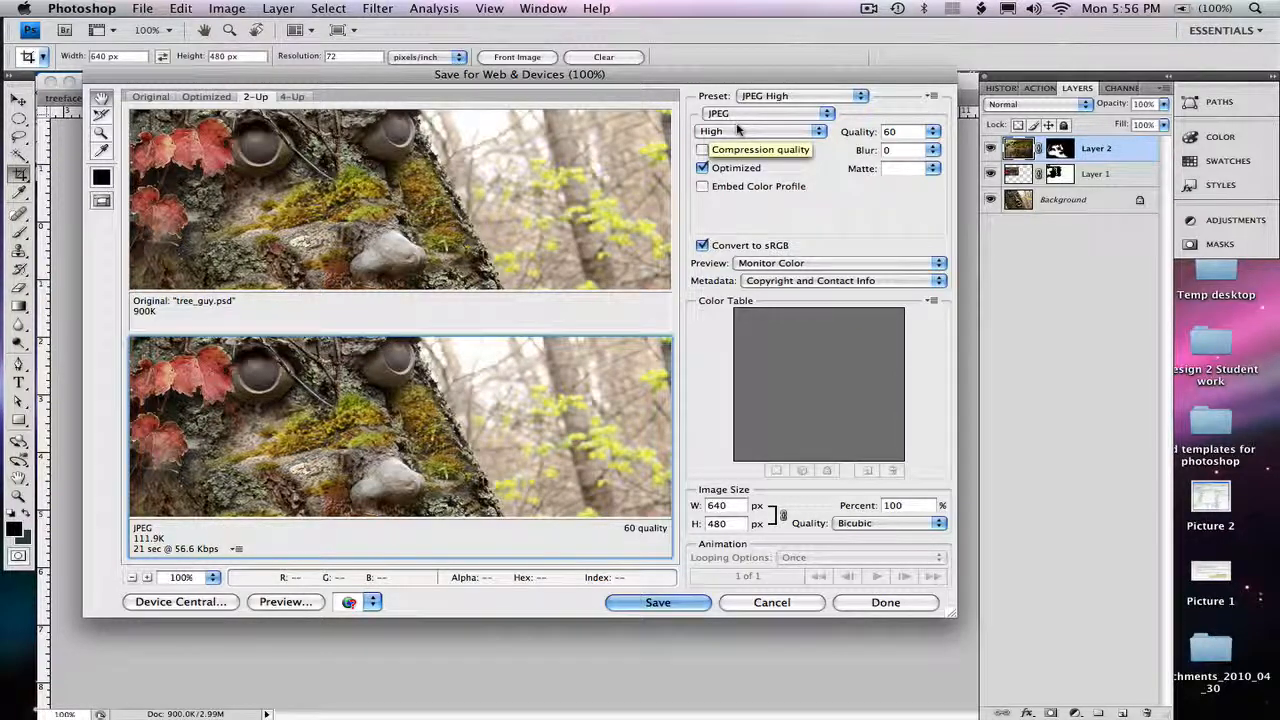
left_click(933, 132)
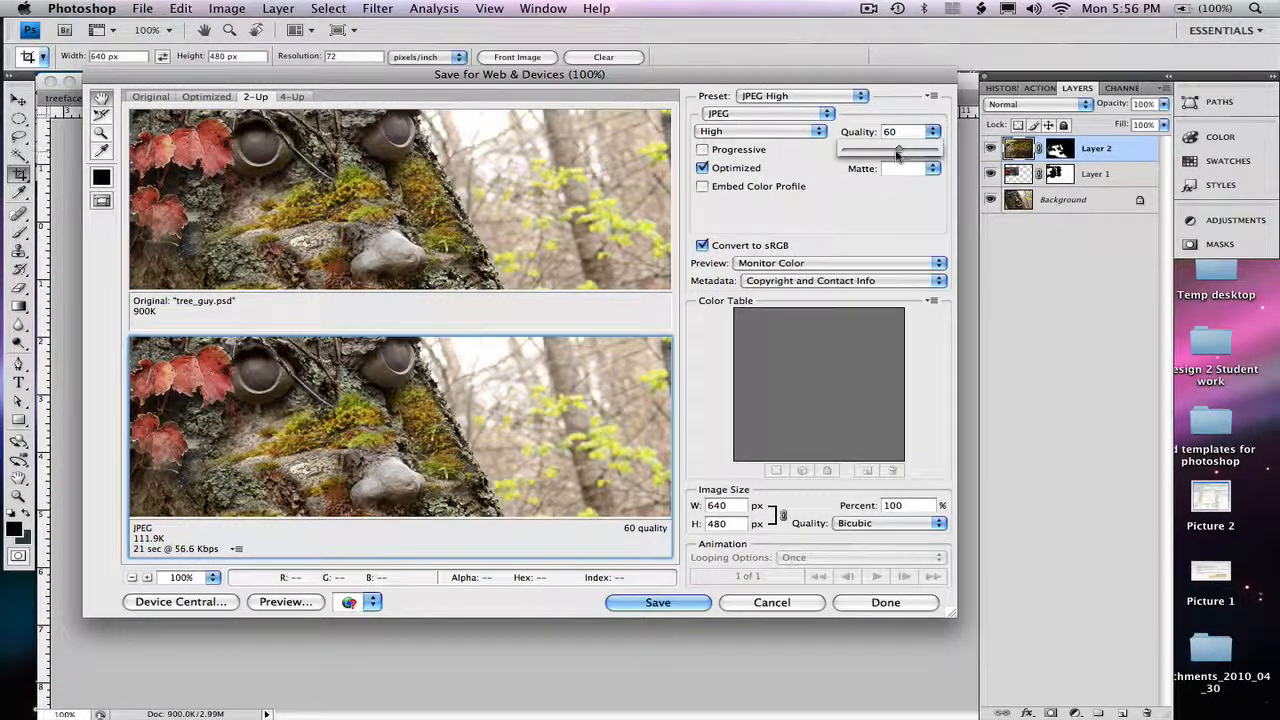
left_click_drag(899, 148, 935, 148)
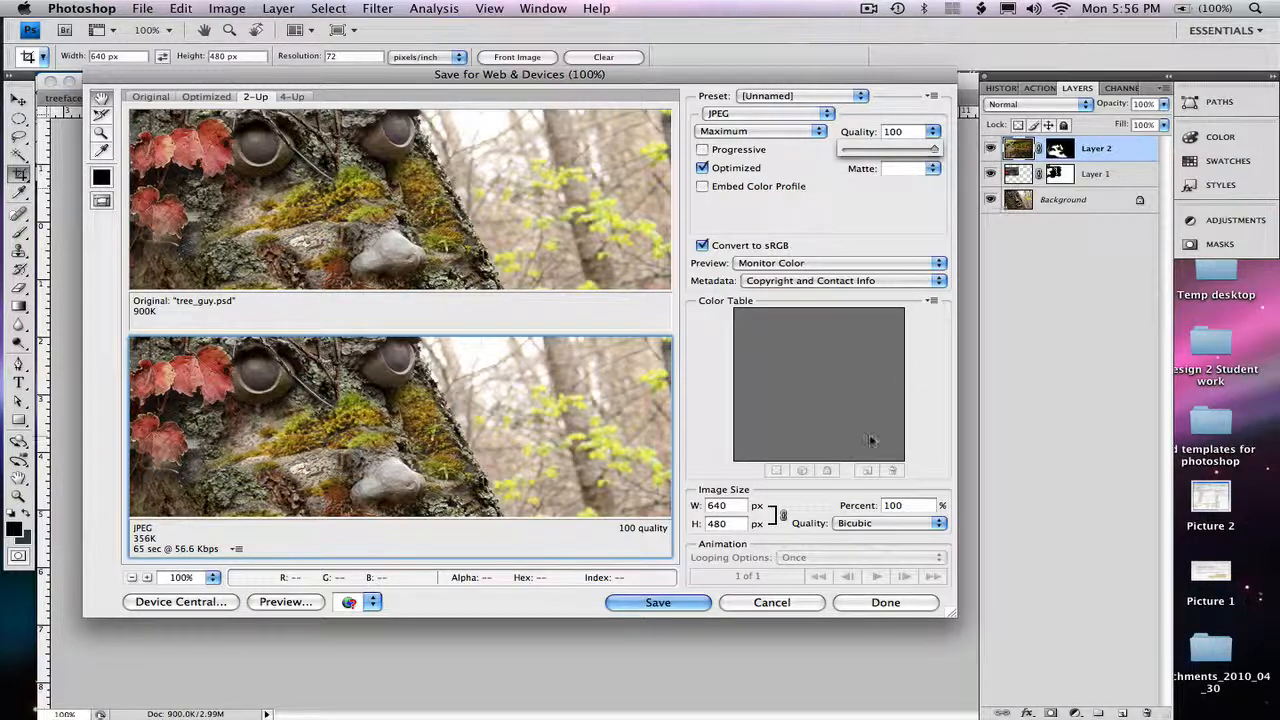
- Save the optimized JPEG to the Desktop, naming it with the author's first name followed by "_collage_facebook"
left_click(696, 603)
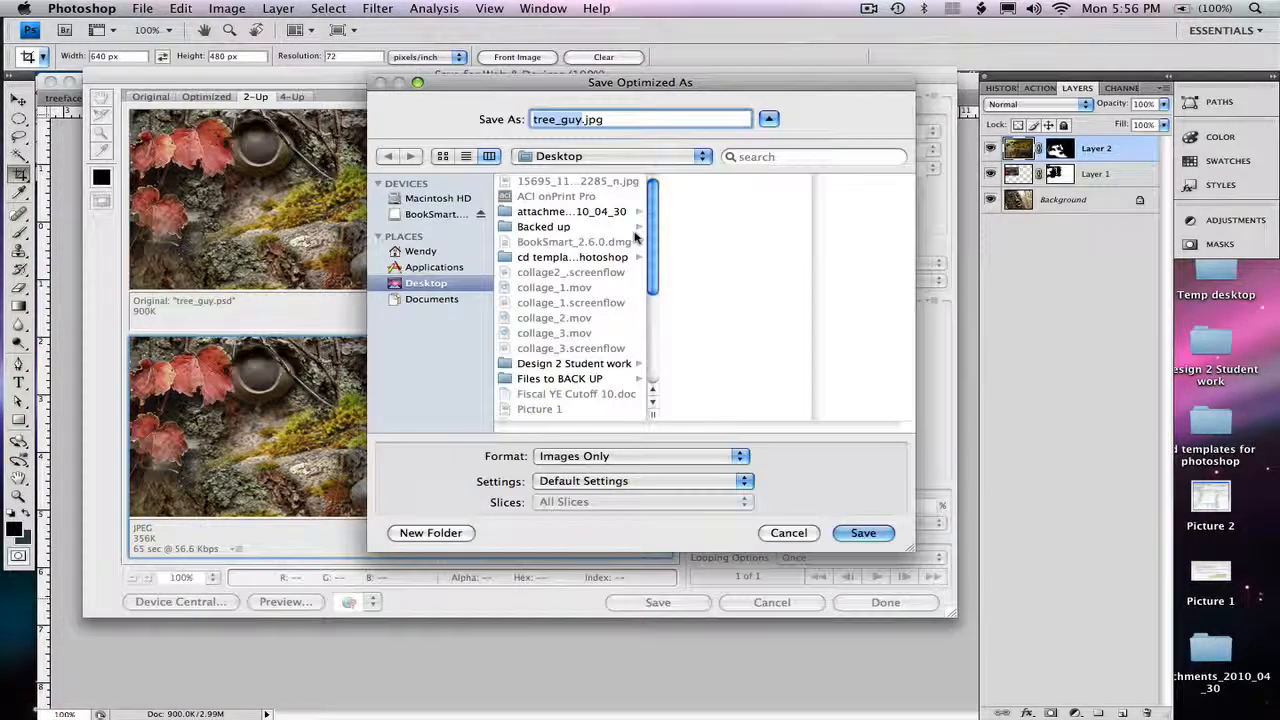
type("wendy")
type("_colla")
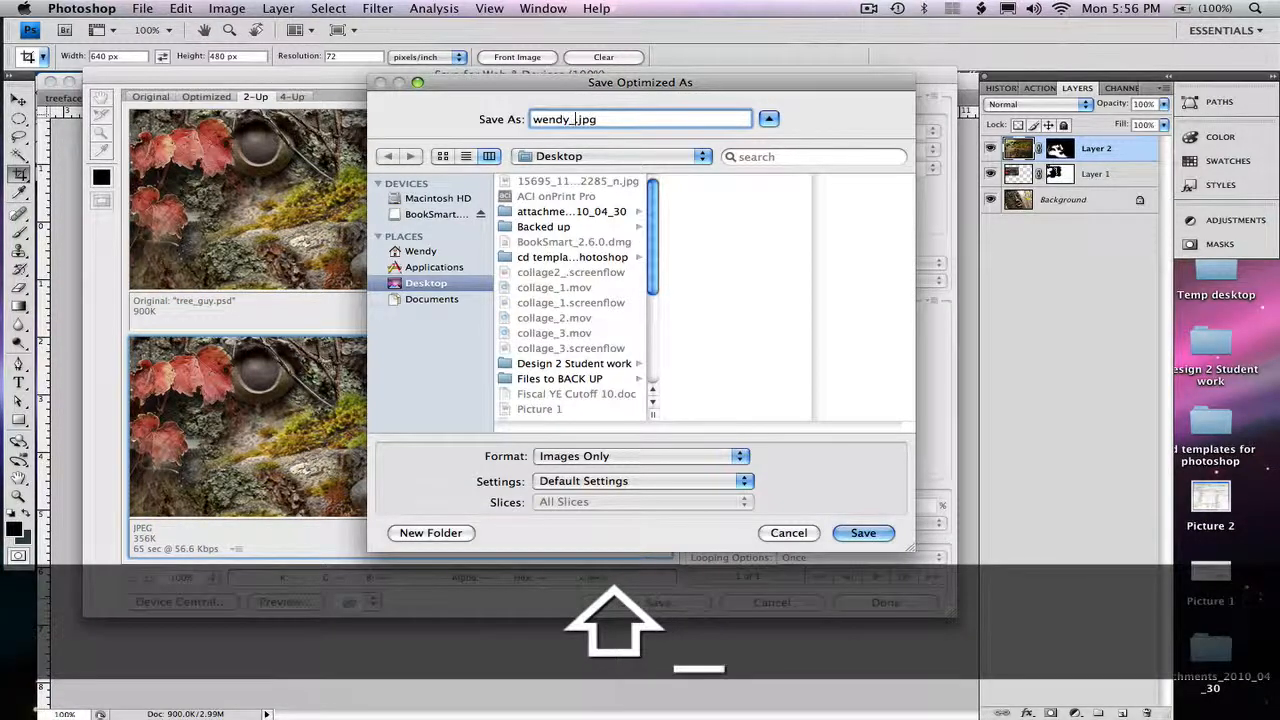
type("ge_")
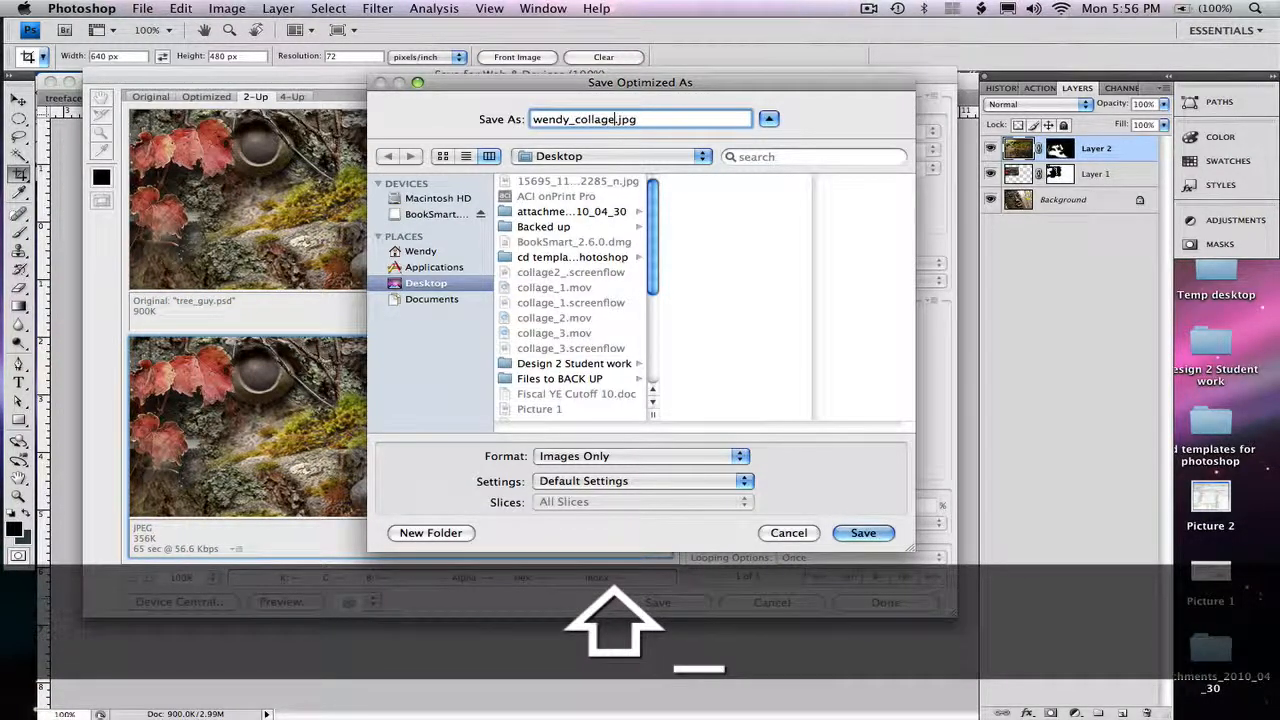
key("BackSpace")
type("_facebook")
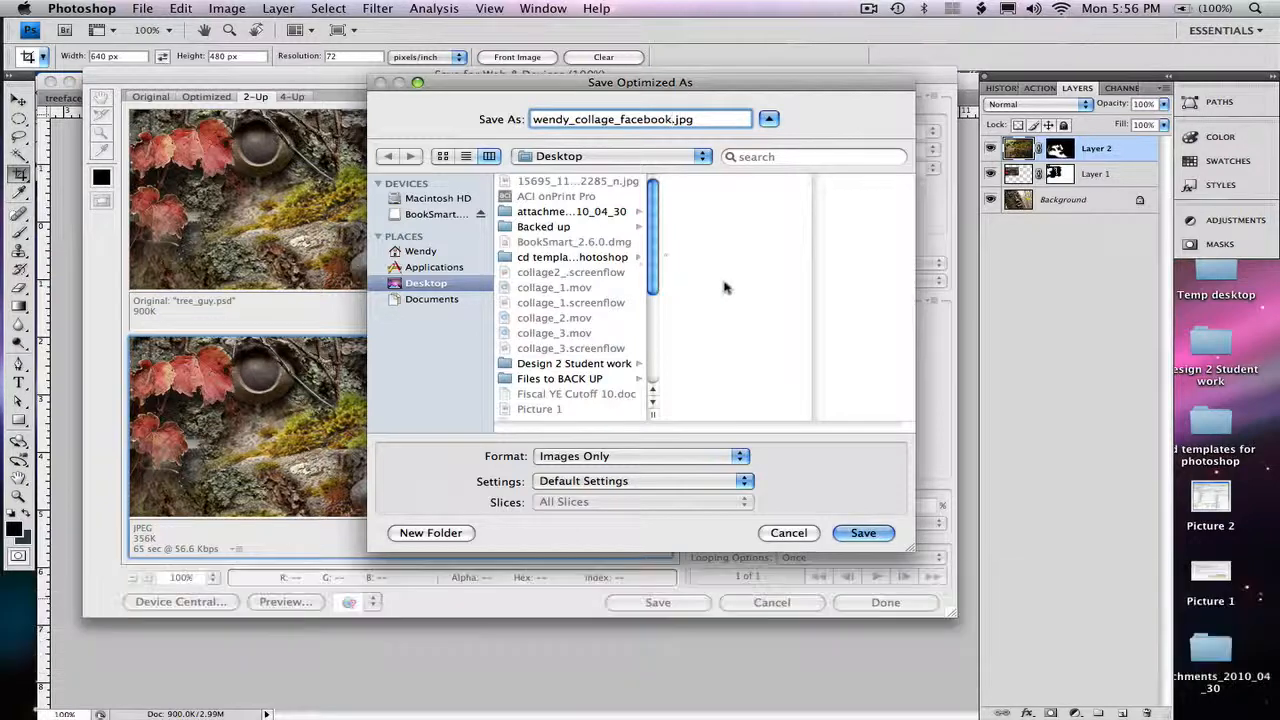
left_click(863, 533)
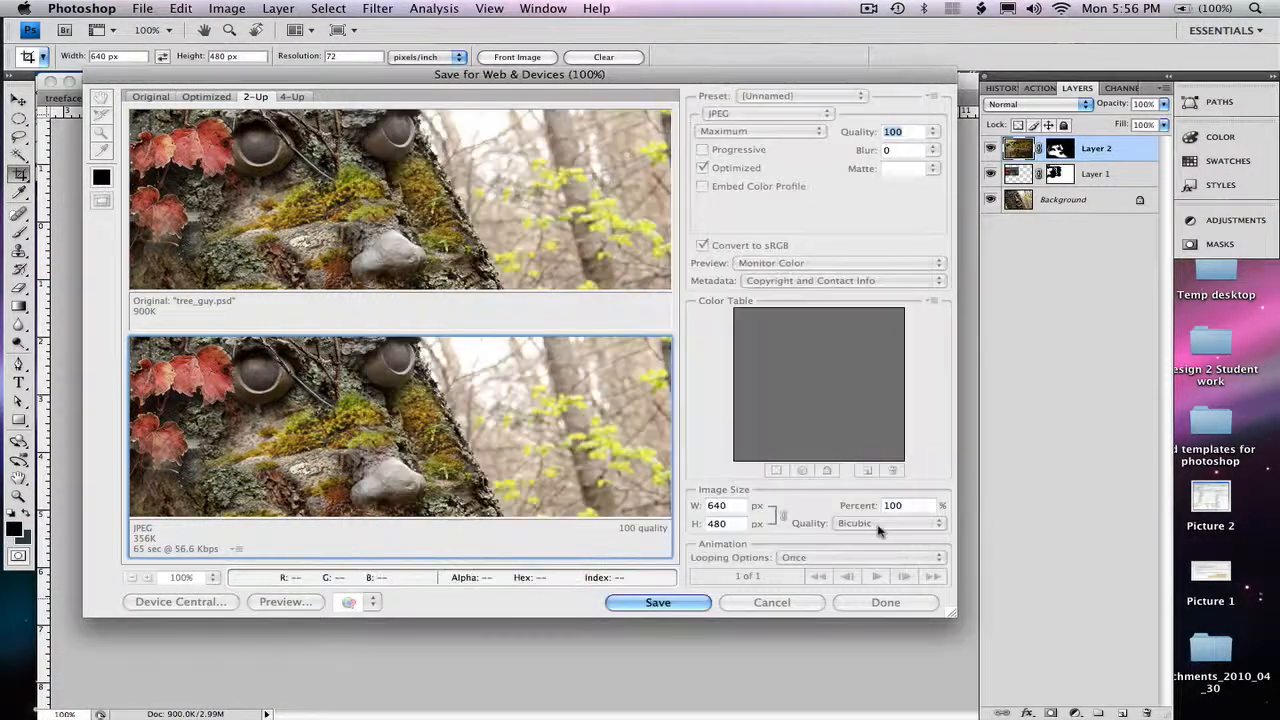